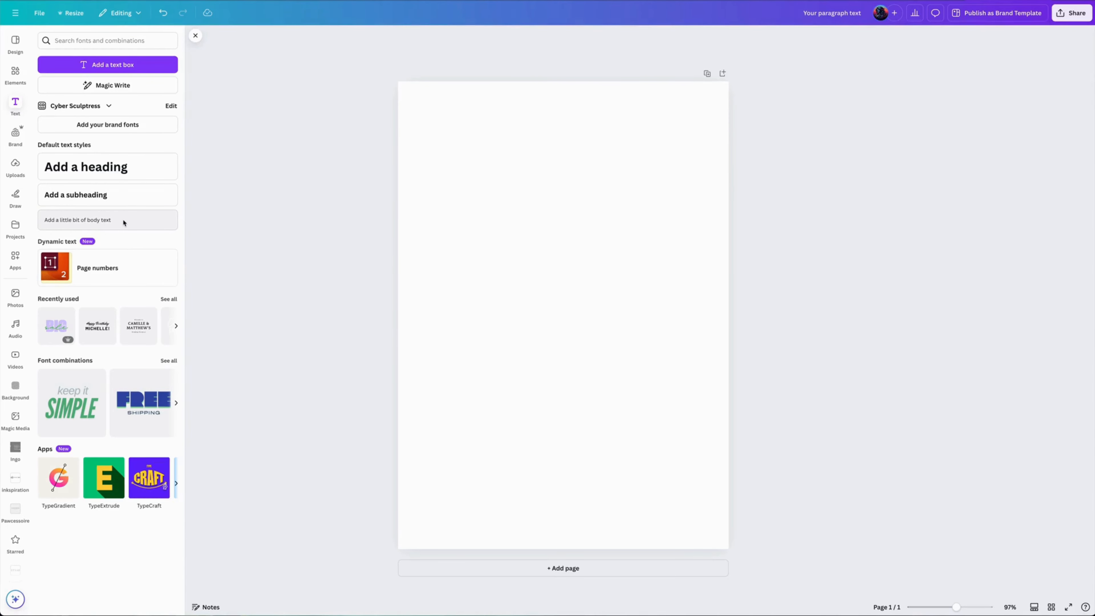
Add a default heading text box to the blank page and browse the available font combinations.
click(143, 171)
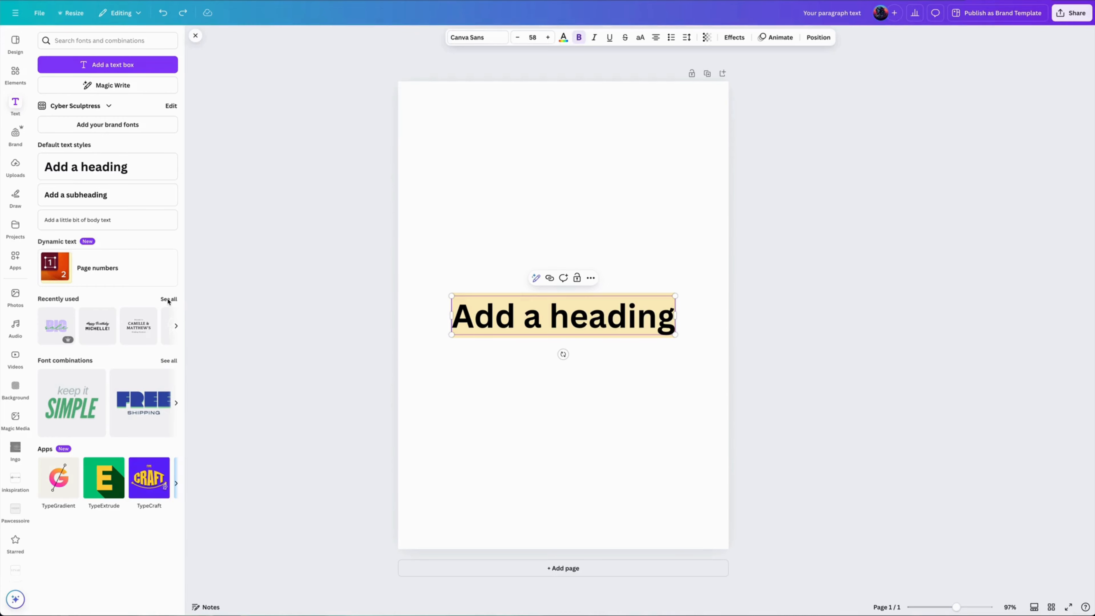
click(169, 361)
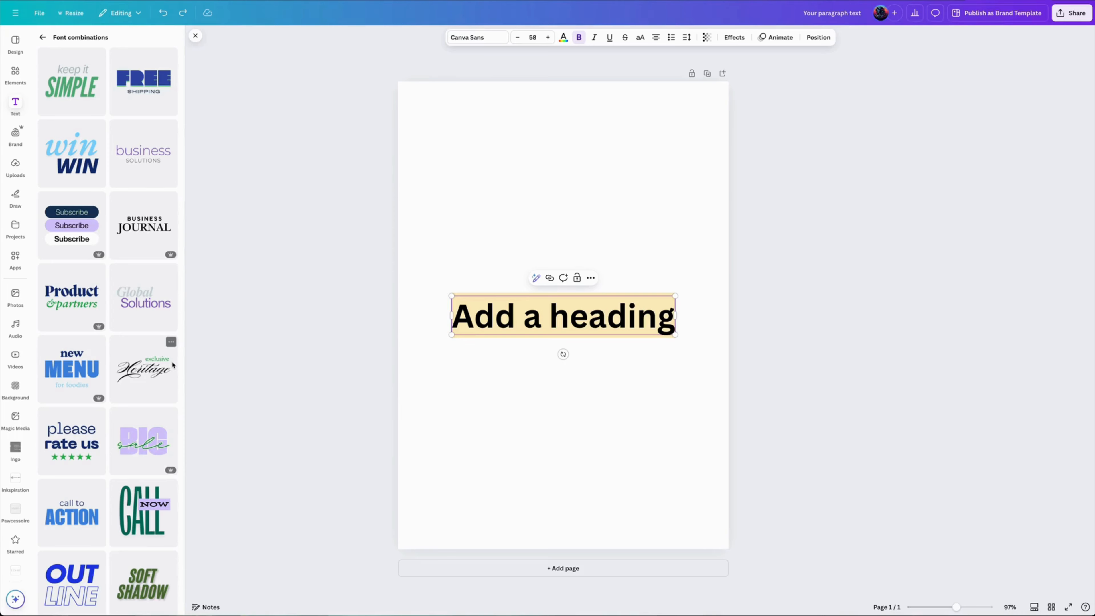
scroll(129, 315, down, 2)
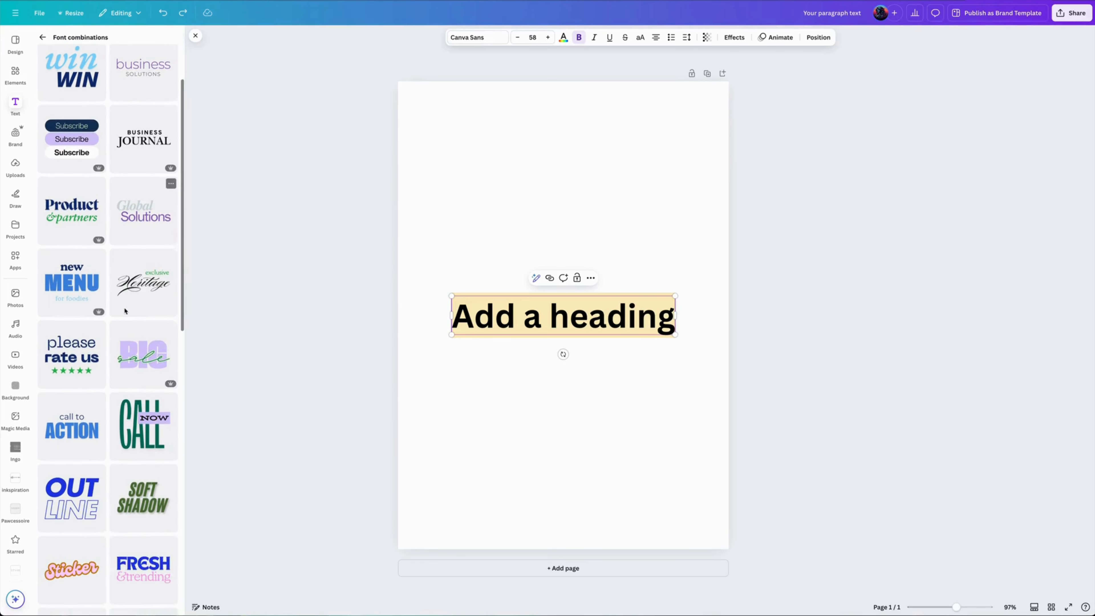
scroll(124, 310, down, 3)
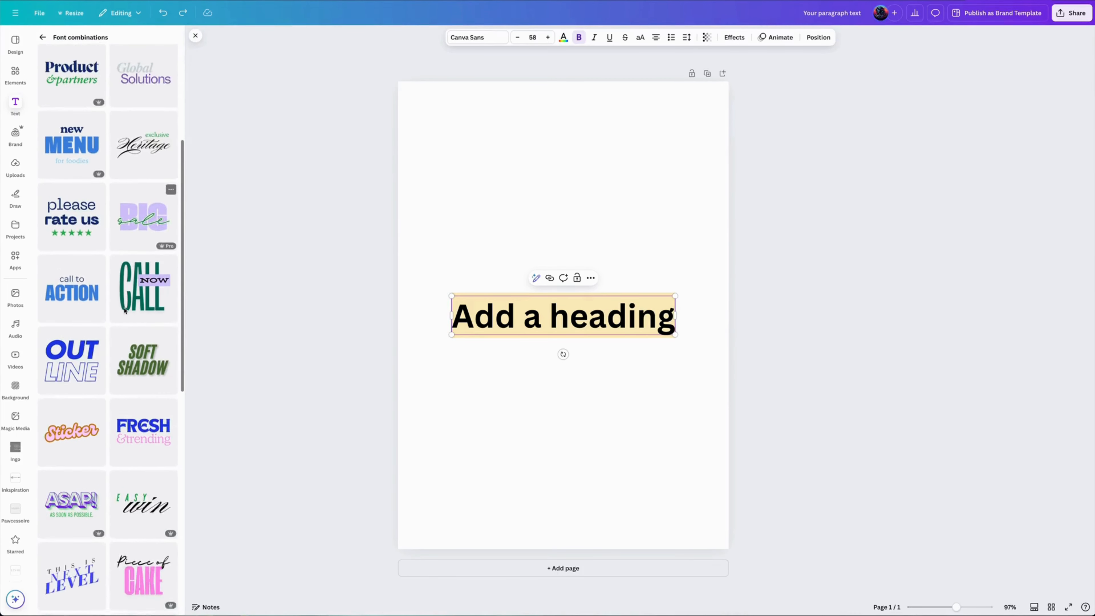
scroll(124, 310, up, 5)
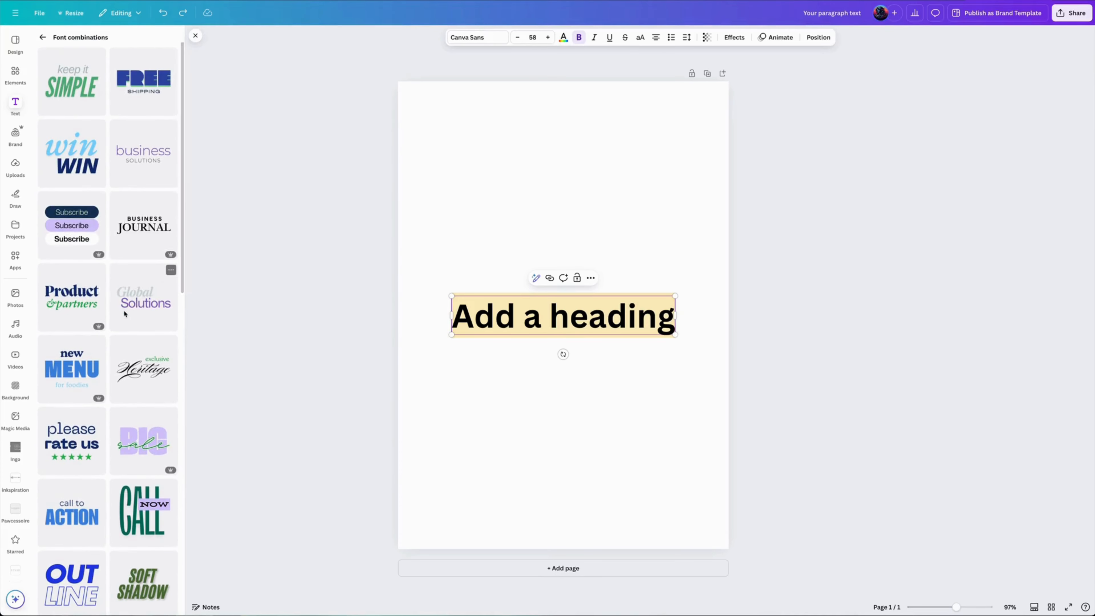
click(42, 38)
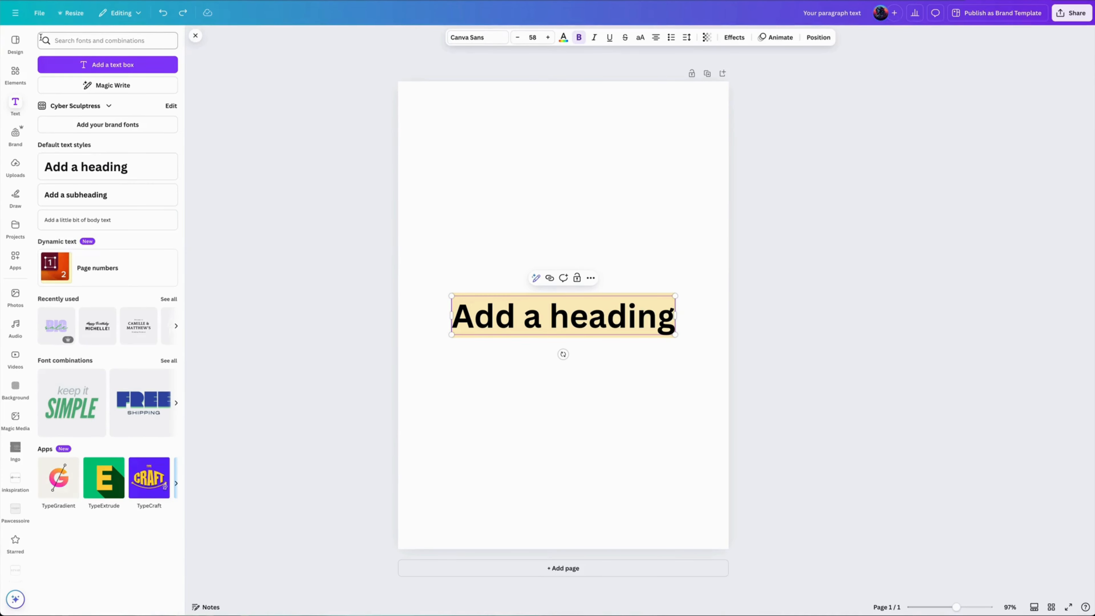
Enlarge the heading to about font size 61 and reposition it just below the middle of the page.
click(615, 379)
click(598, 312)
drag(631, 312, 614, 310)
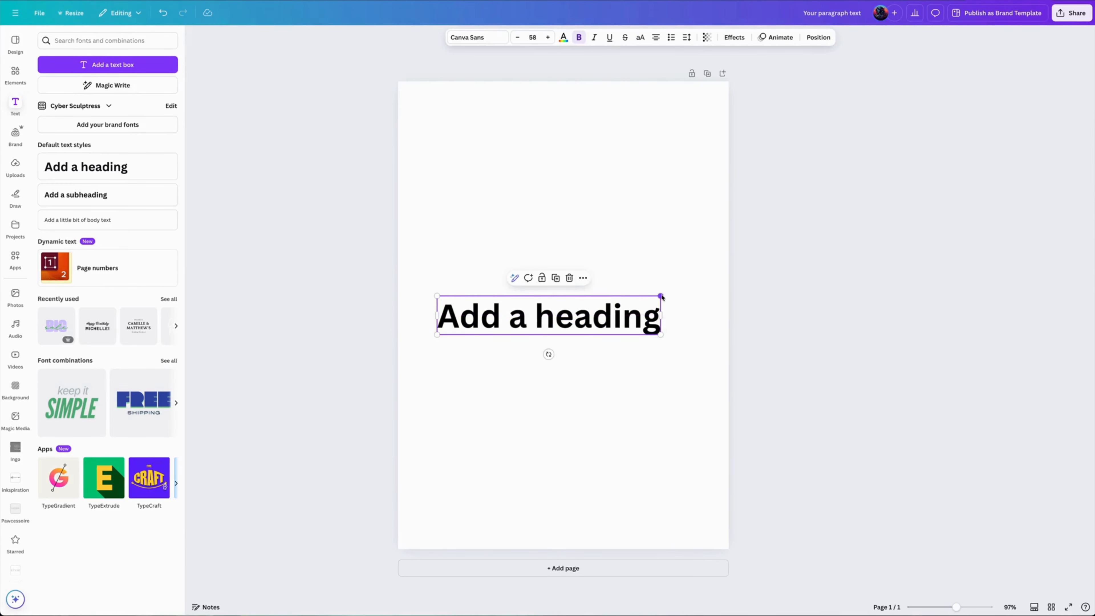
mouse_move(662, 296)
mouse_down()
mouse_move(721, 270)
mouse_move(672, 293)
mouse_up()
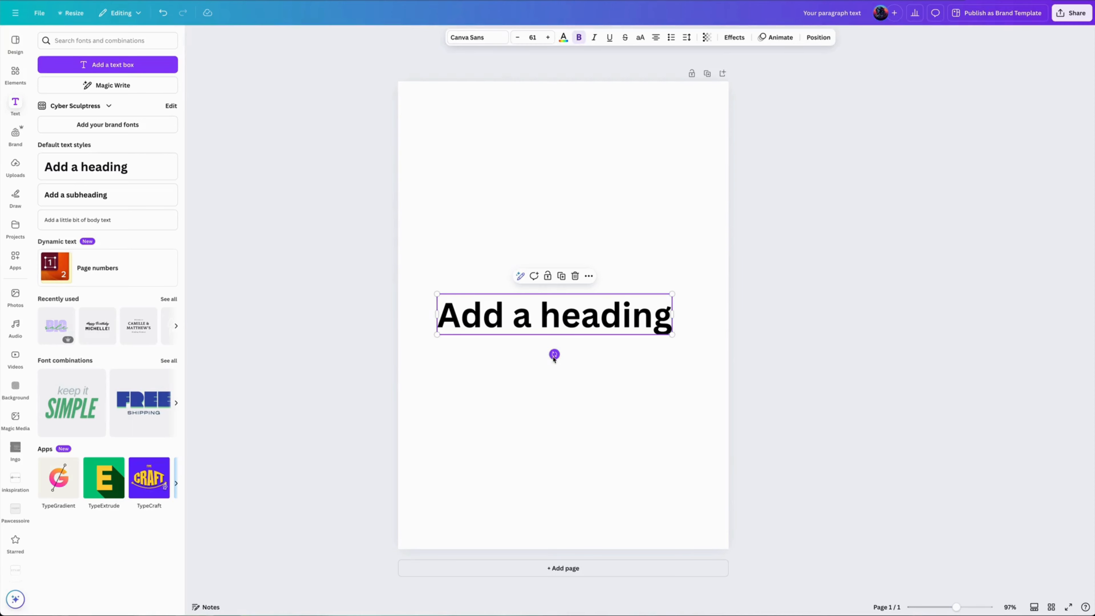
drag(554, 358, 585, 344)
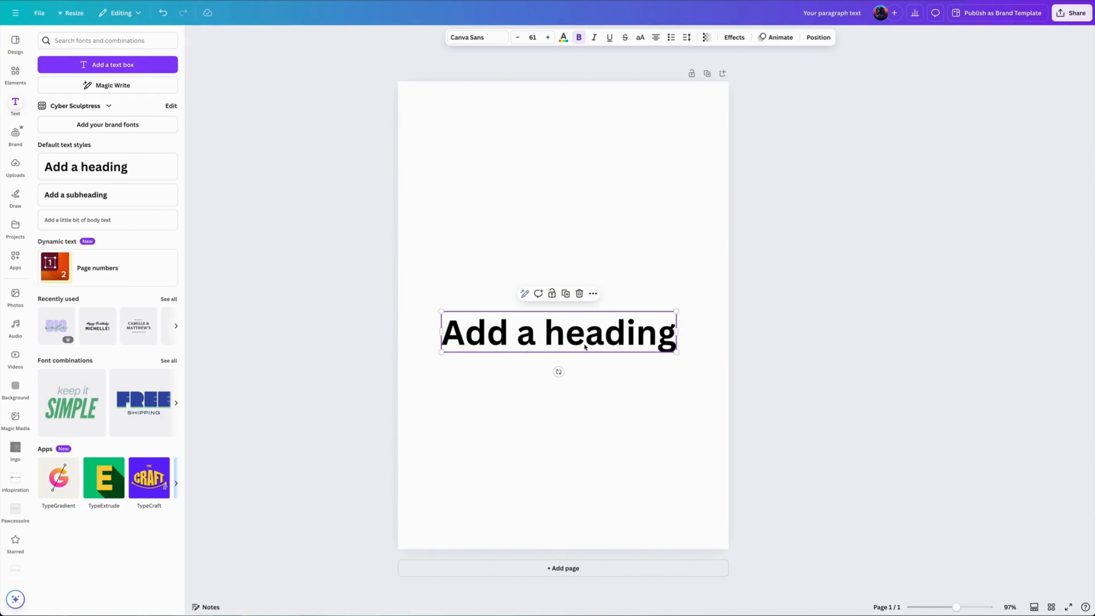
Replace the heading's placeholder wording with "Add text to this text box".
double_click(588, 343)
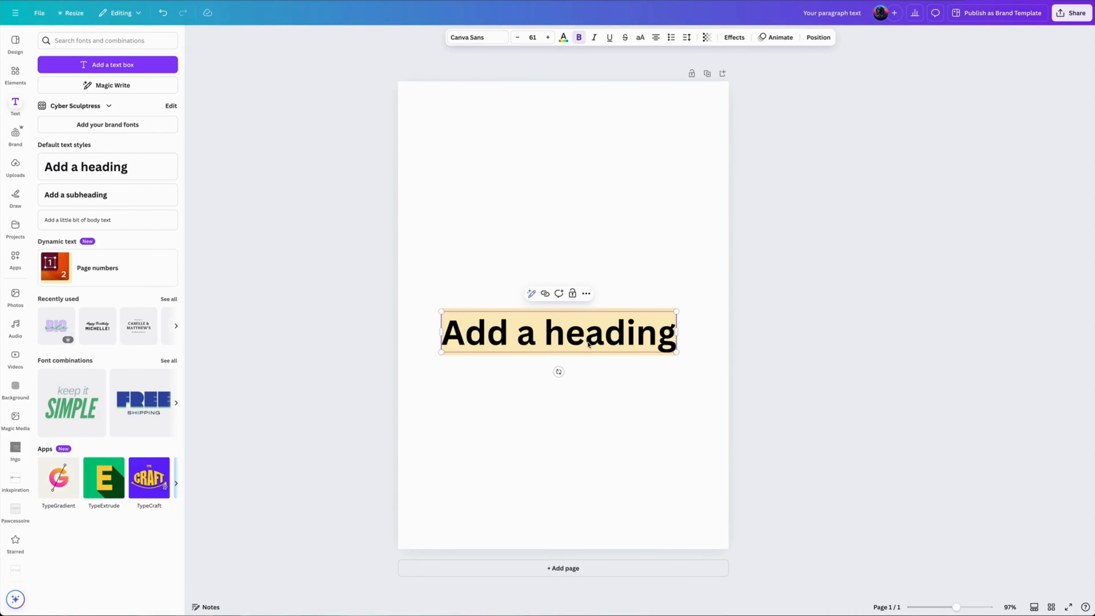
text(Add text t)
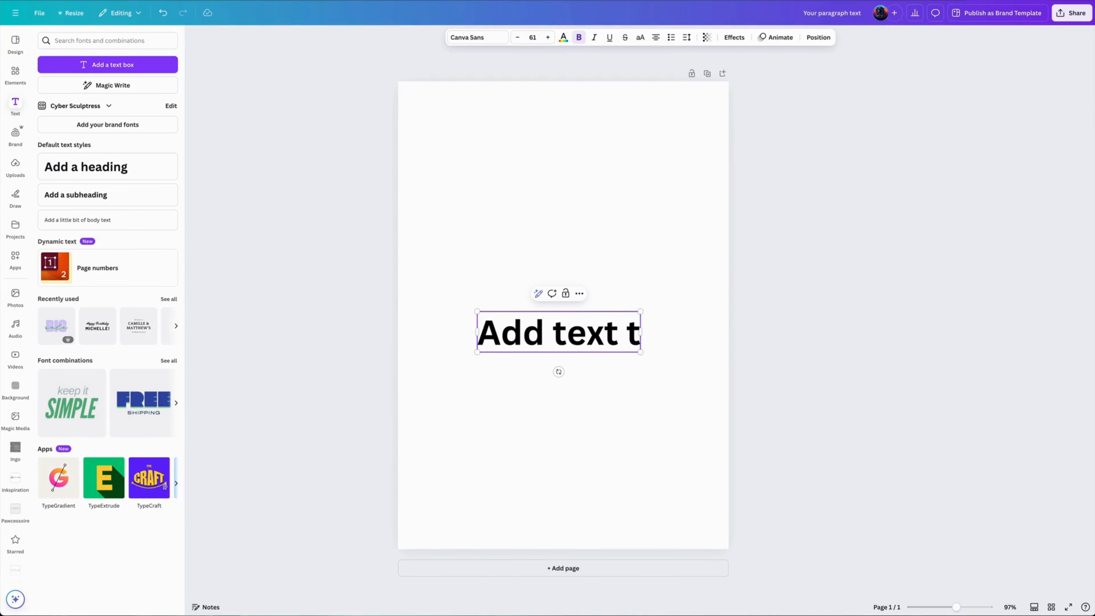
text(o this text )
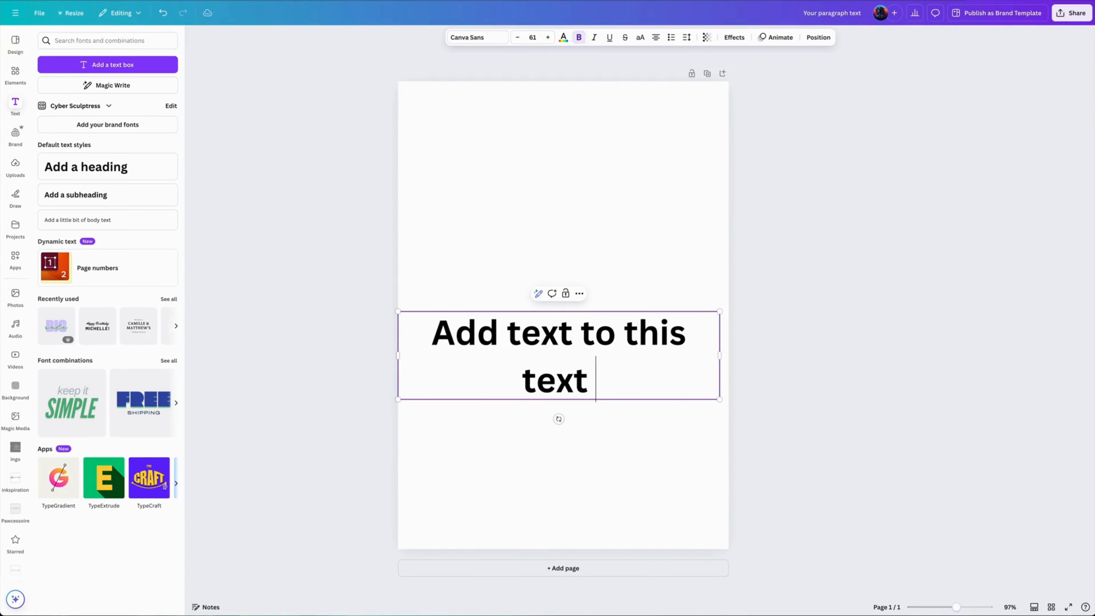
text(box)
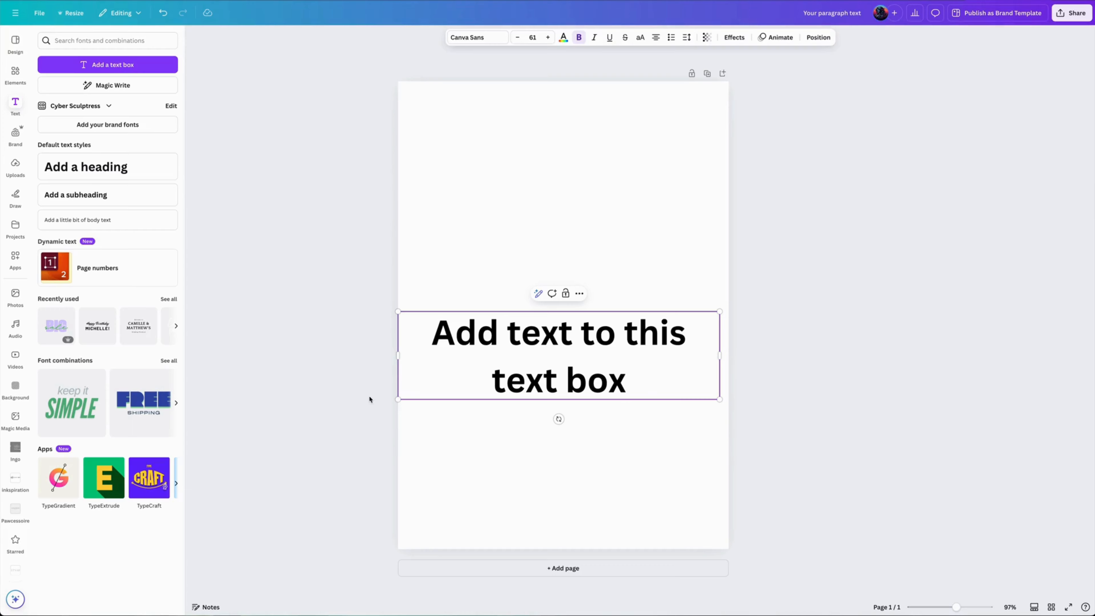
Scale the text box down to about font size 55.3 and widen it so only "box" wraps to the second line.
drag(398, 399, 428, 393)
click(551, 405)
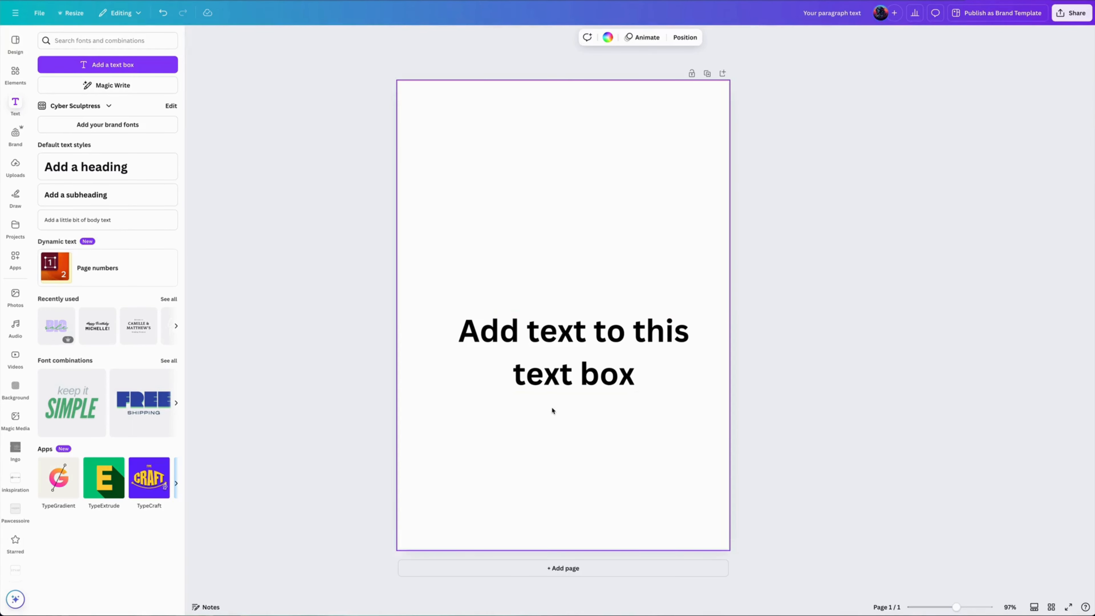
click(611, 388)
Remove bold from the first word "text" and colour that word dark teal.
double_click(534, 333)
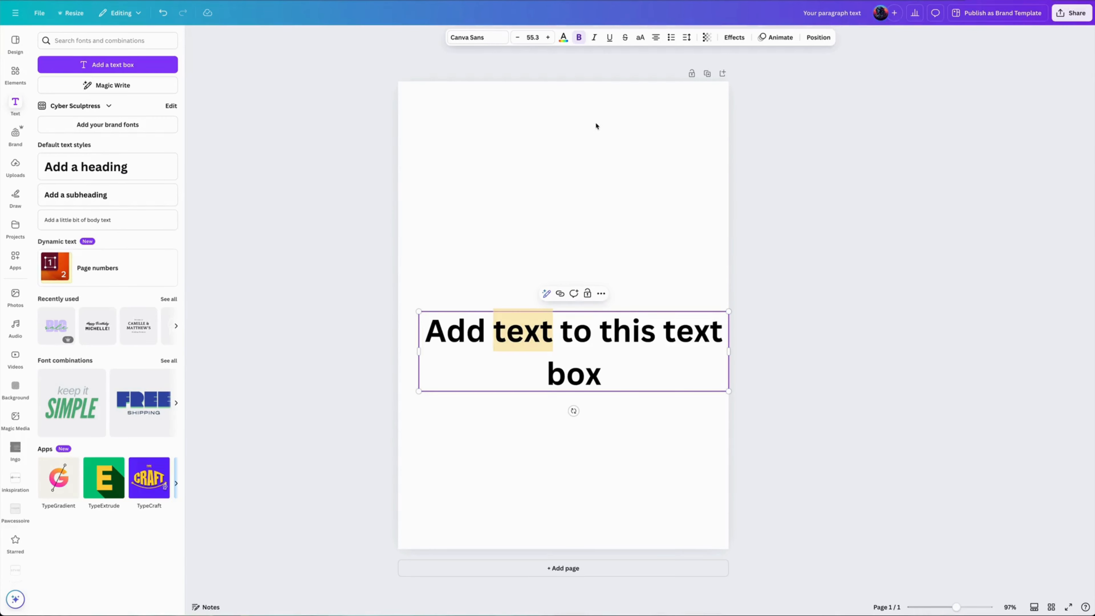
click(579, 37)
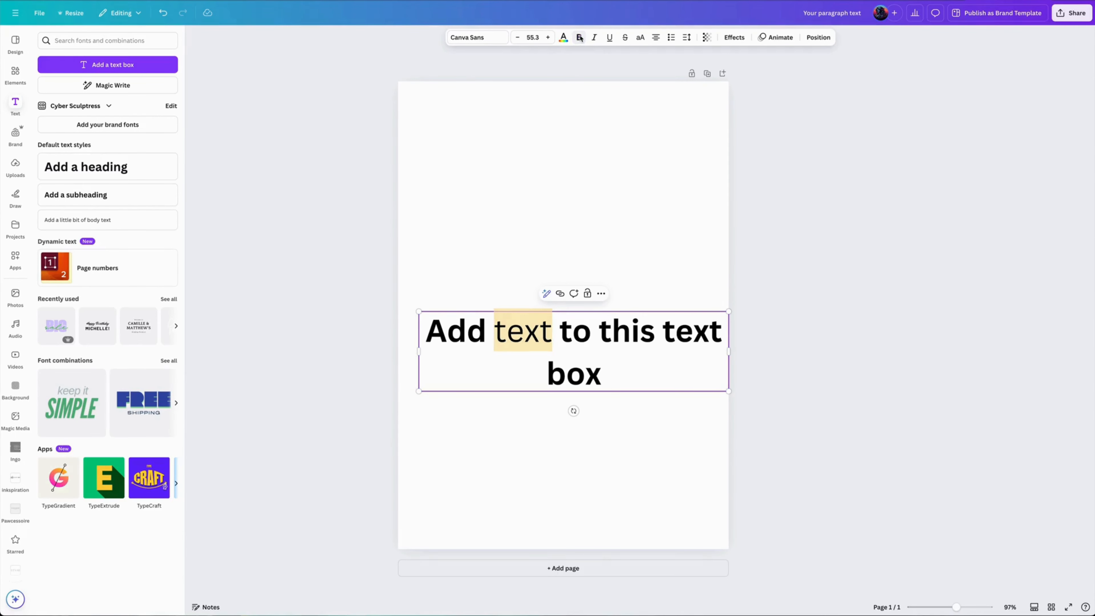
click(562, 37)
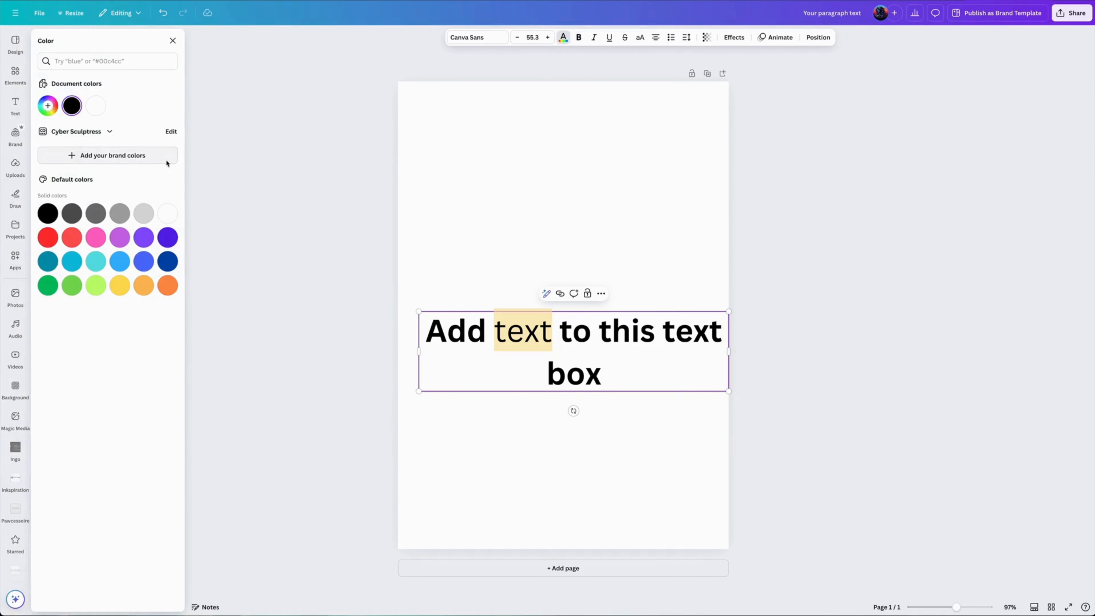
click(55, 268)
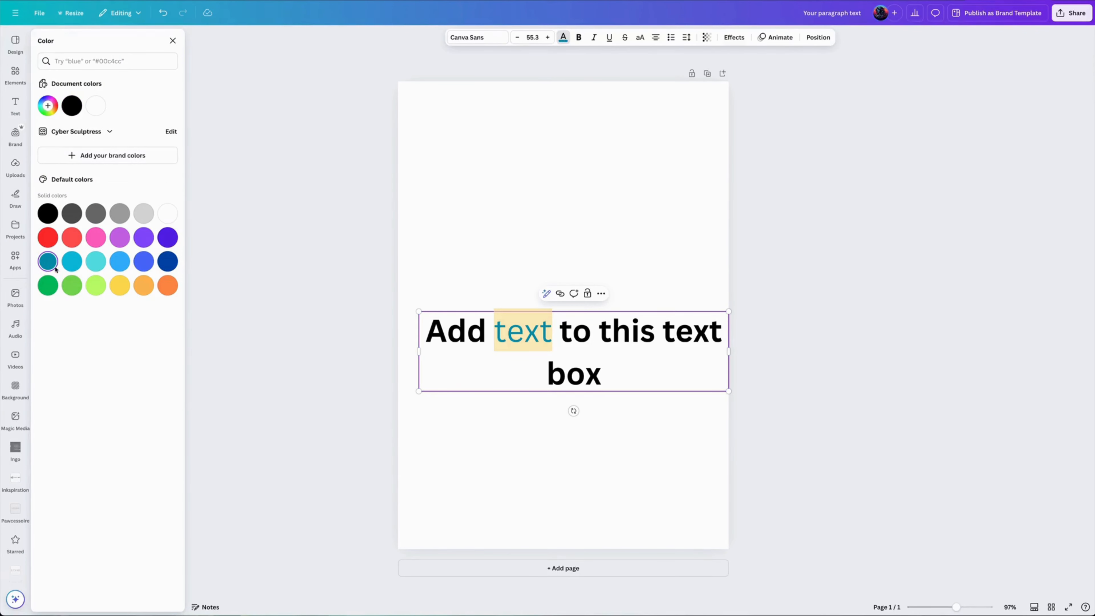
click(503, 435)
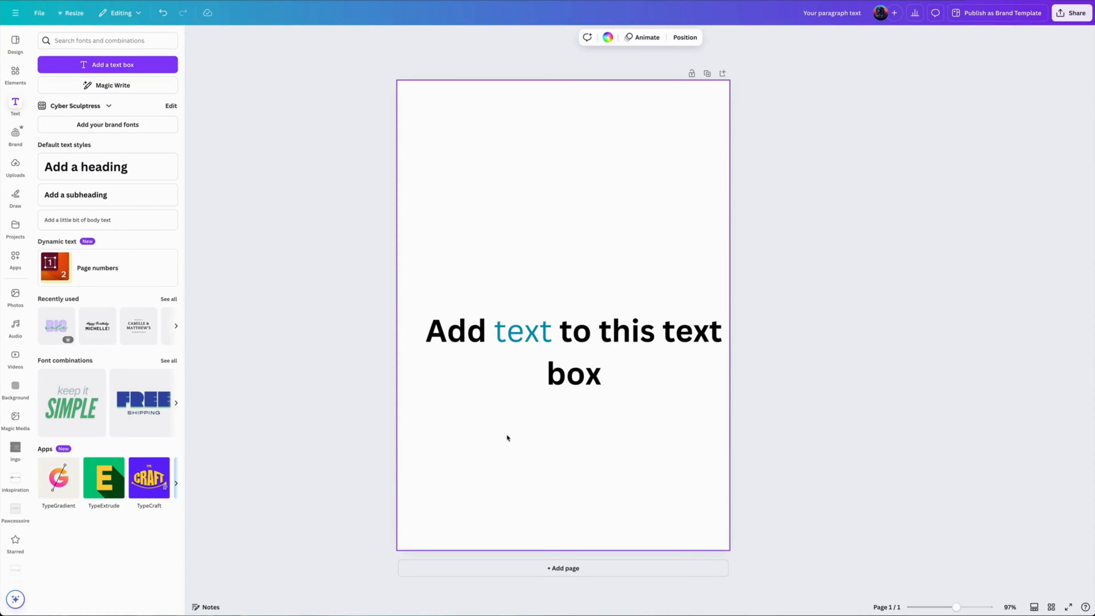
Lock the text box through its additional options.
click(574, 352)
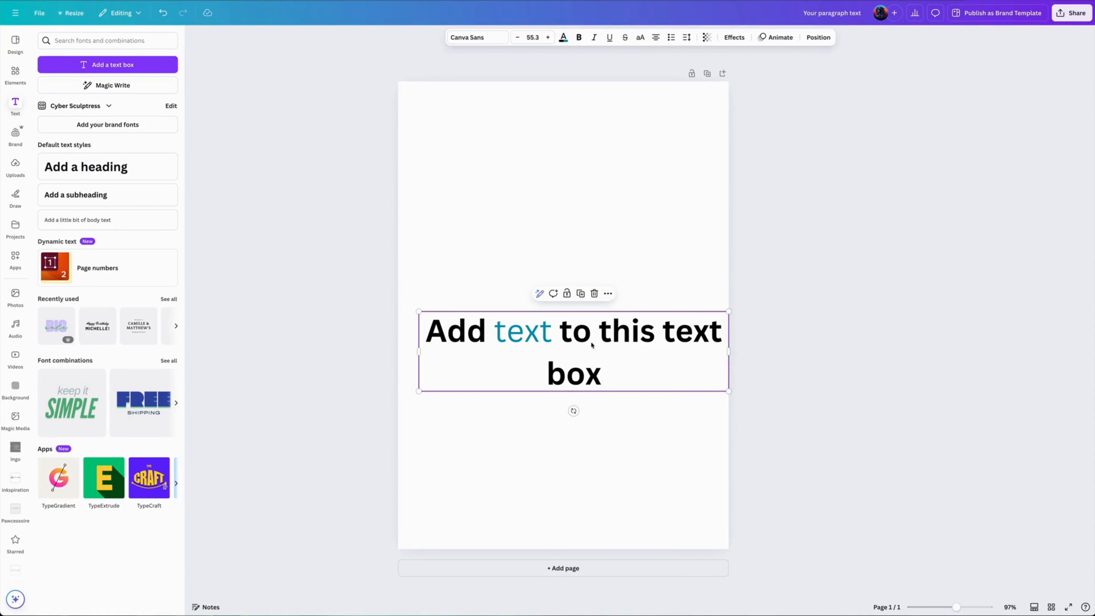
click(607, 294)
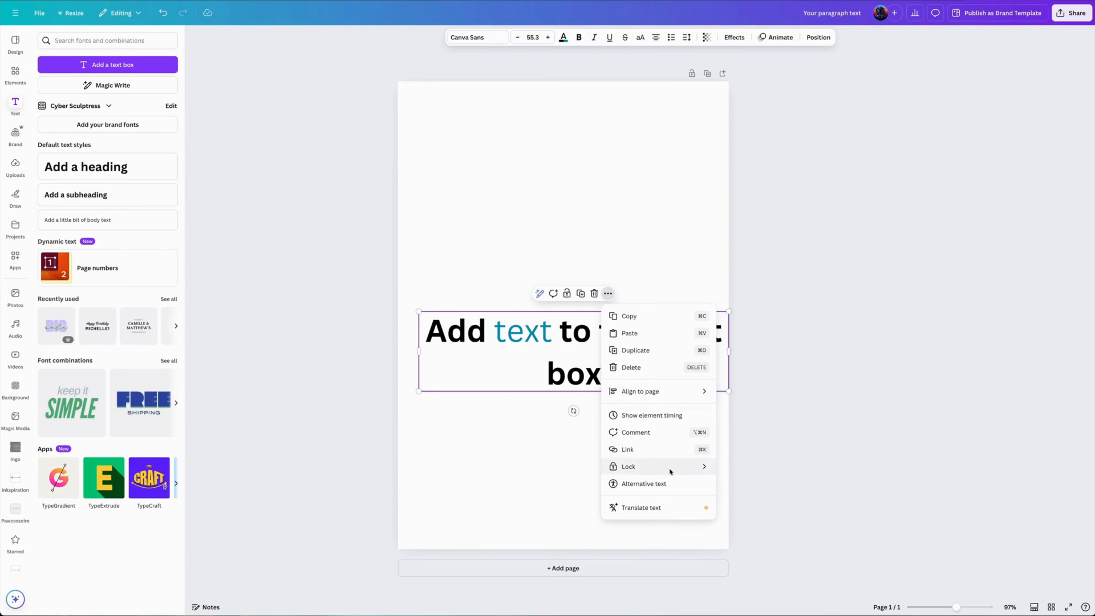
mouse_move(670, 471)
click(755, 464)
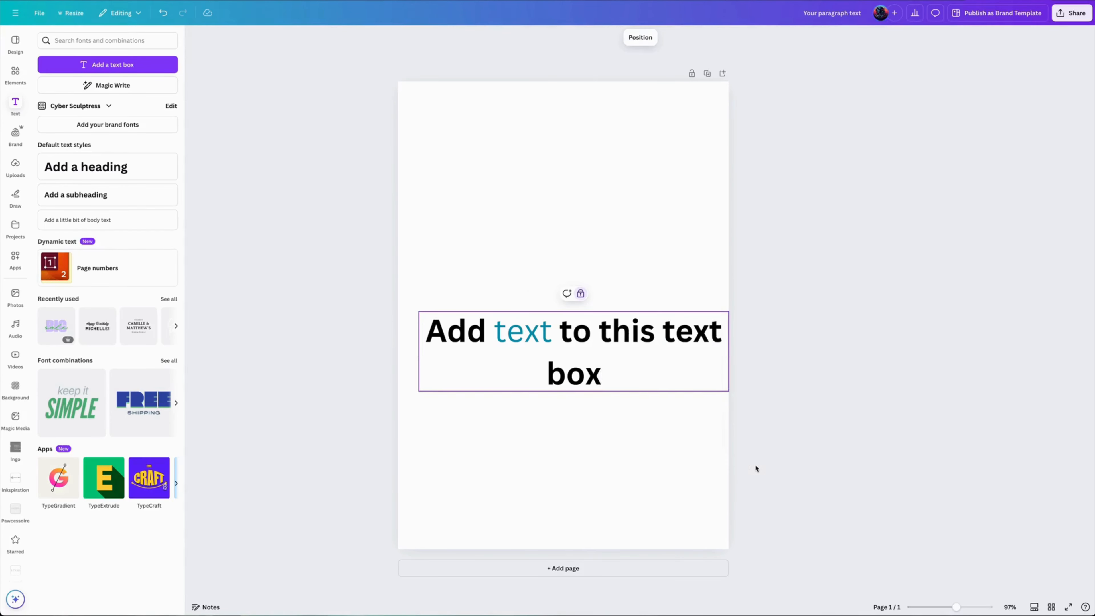
Try to move the locked text box on the page, and unlock it.
drag(565, 367, 582, 384)
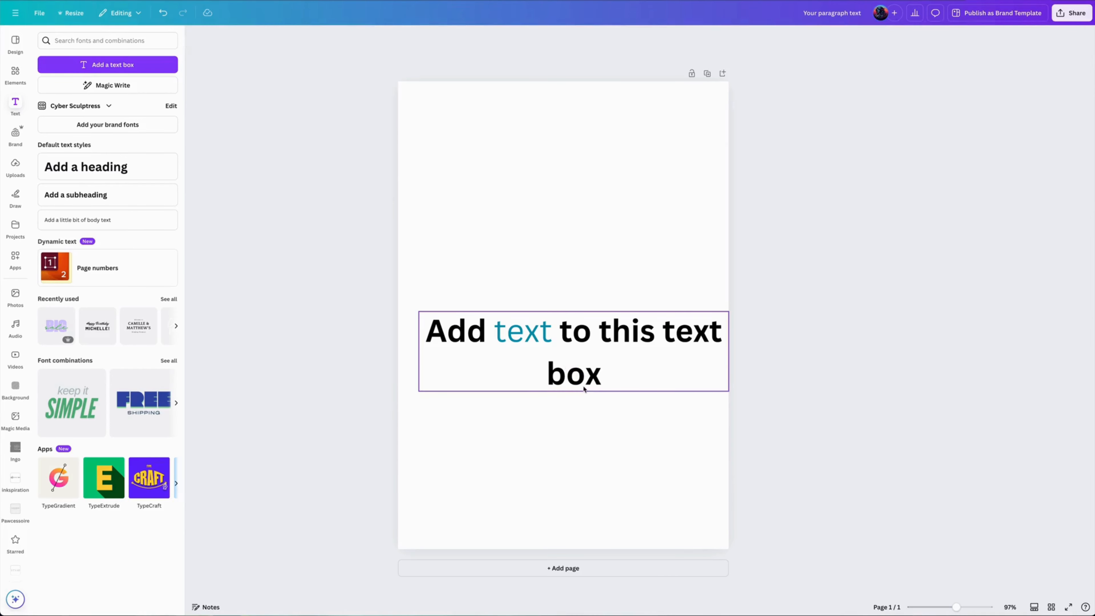
click(594, 374)
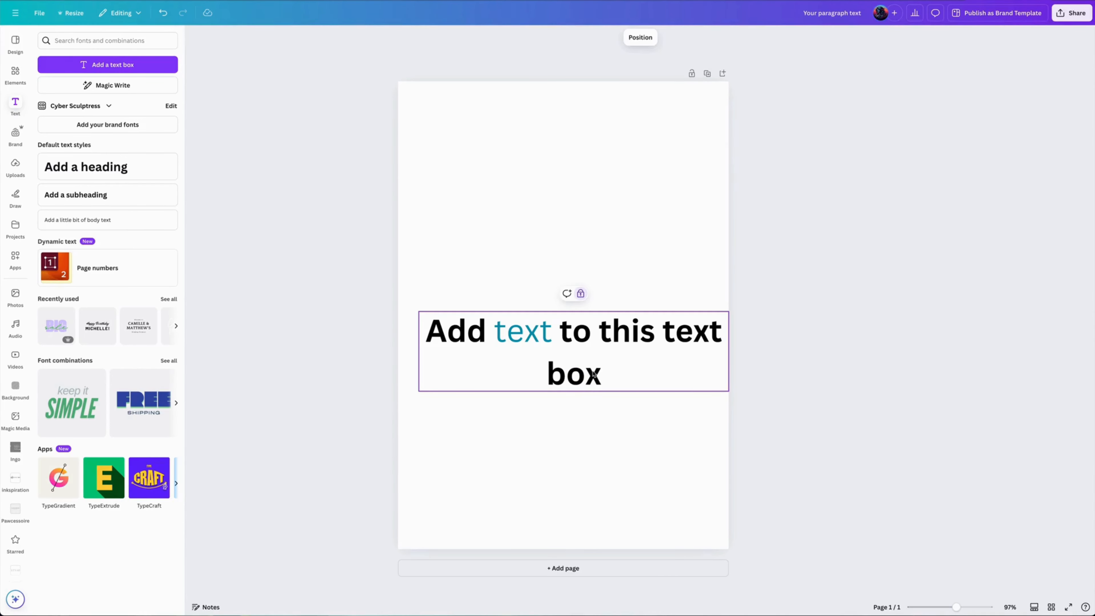
click(580, 294)
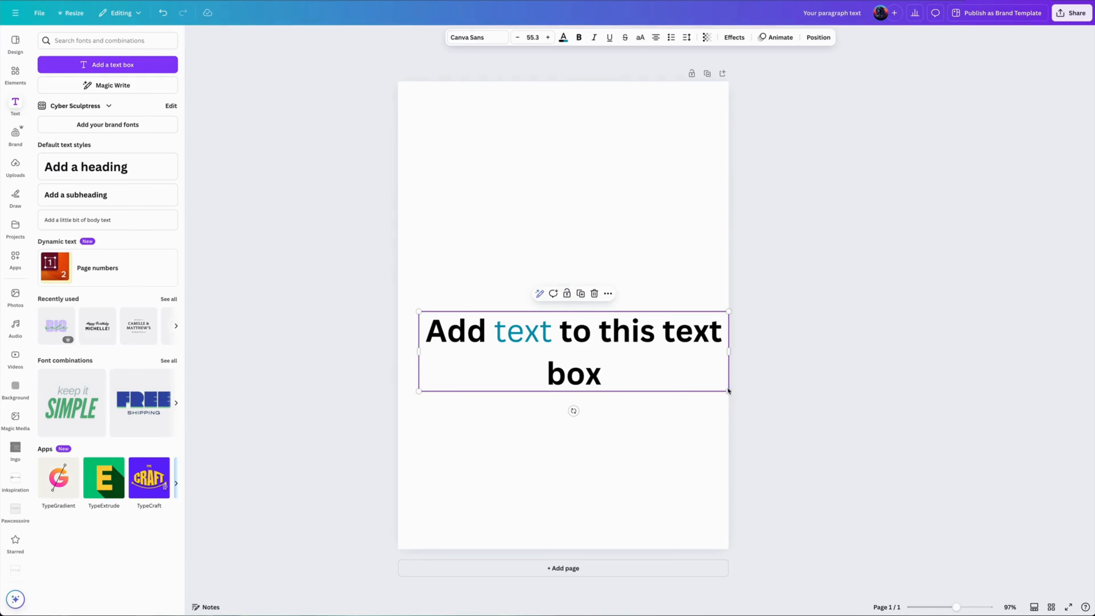
Centre the text box horizontally on the page and widen it to the full page width.
drag(726, 388, 717, 384)
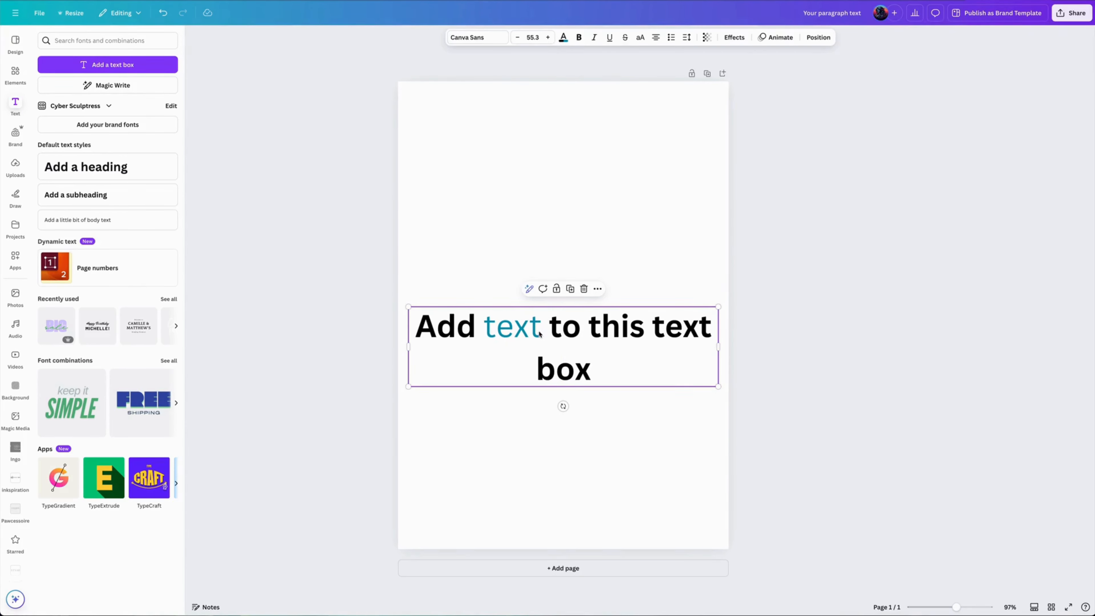
double_click(516, 330)
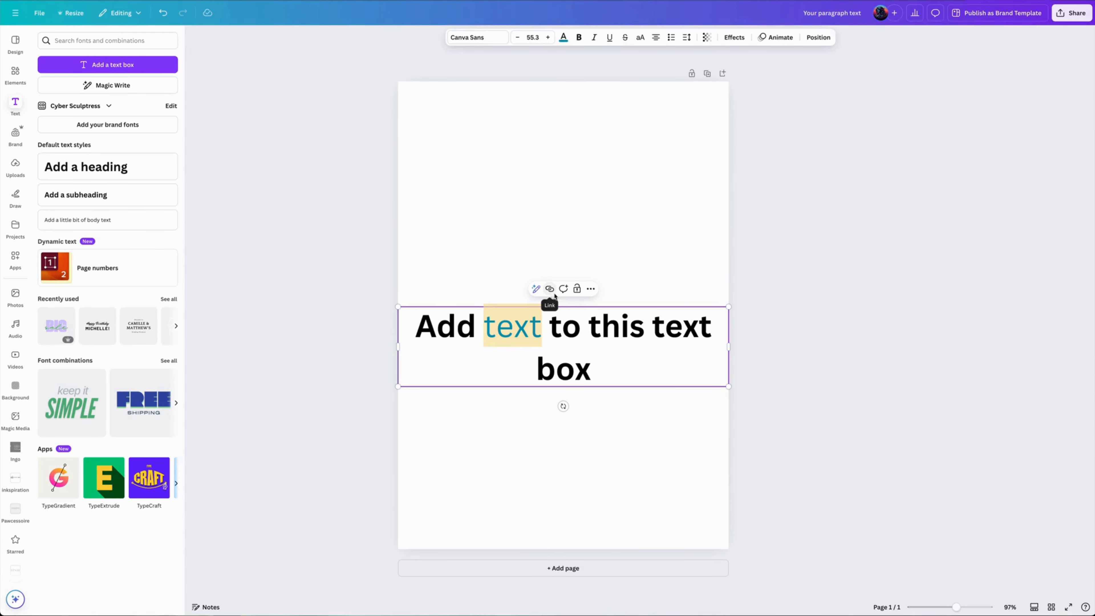
click(641, 297)
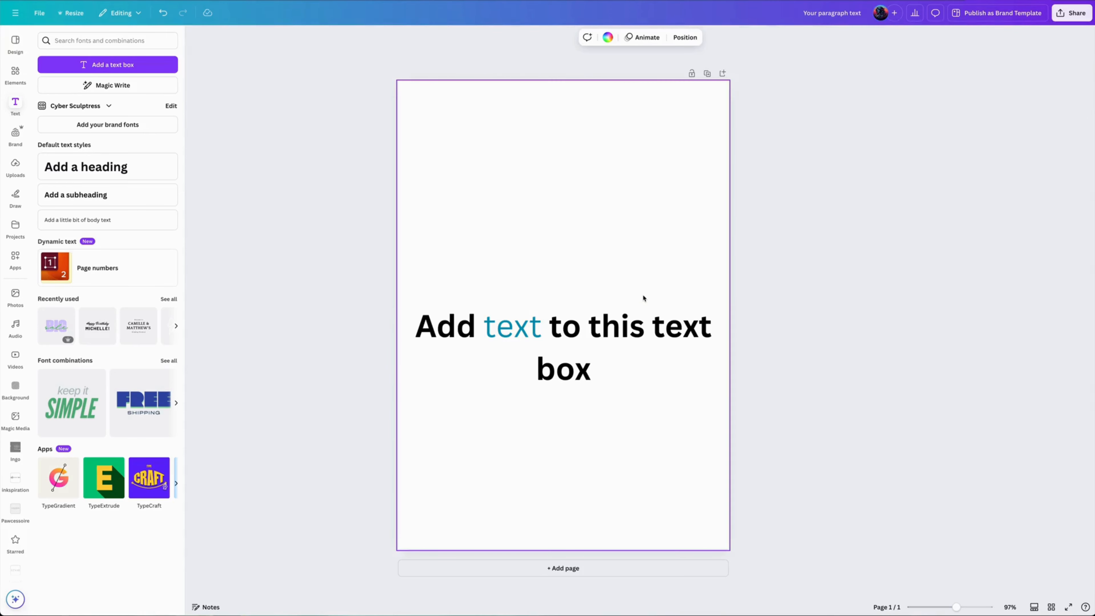
click(612, 331)
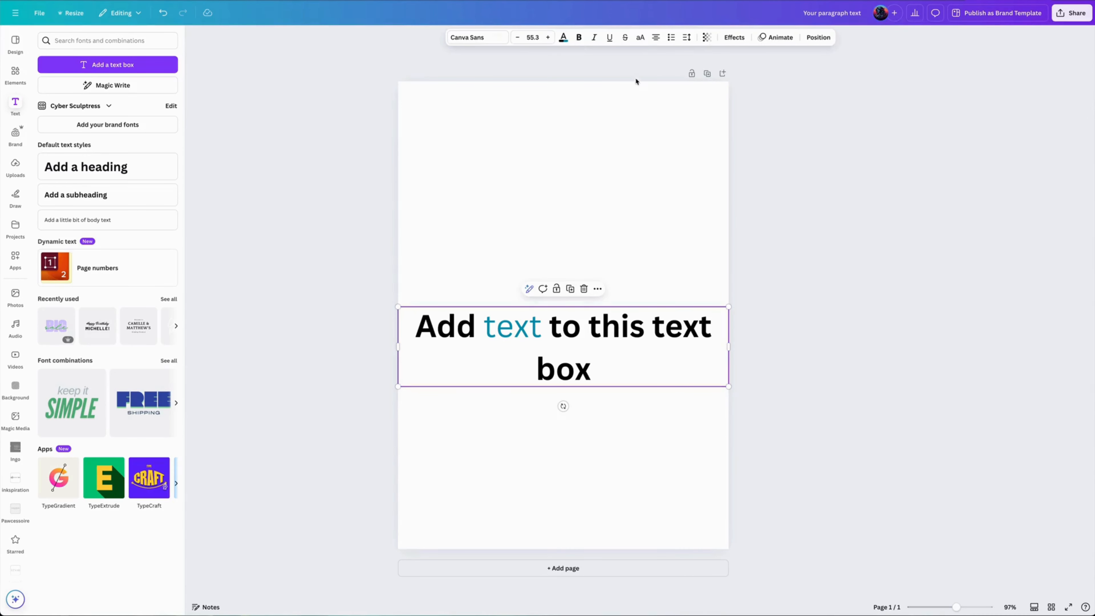
Cycle the text box through the alignment options, including justified and right-aligned, and return it to centred.
click(656, 37)
click(656, 38)
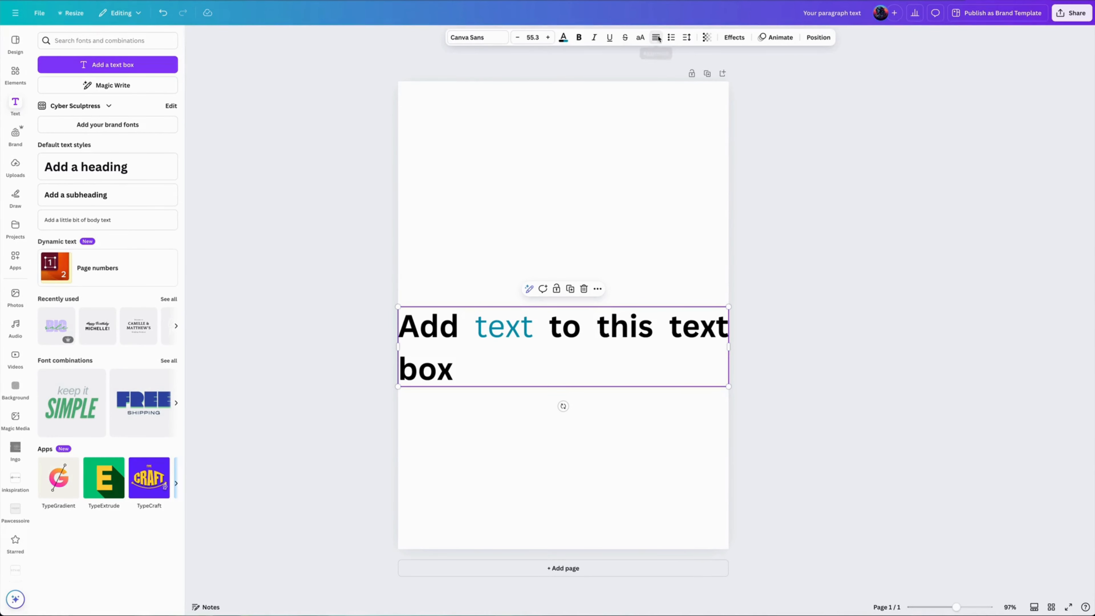
click(656, 38)
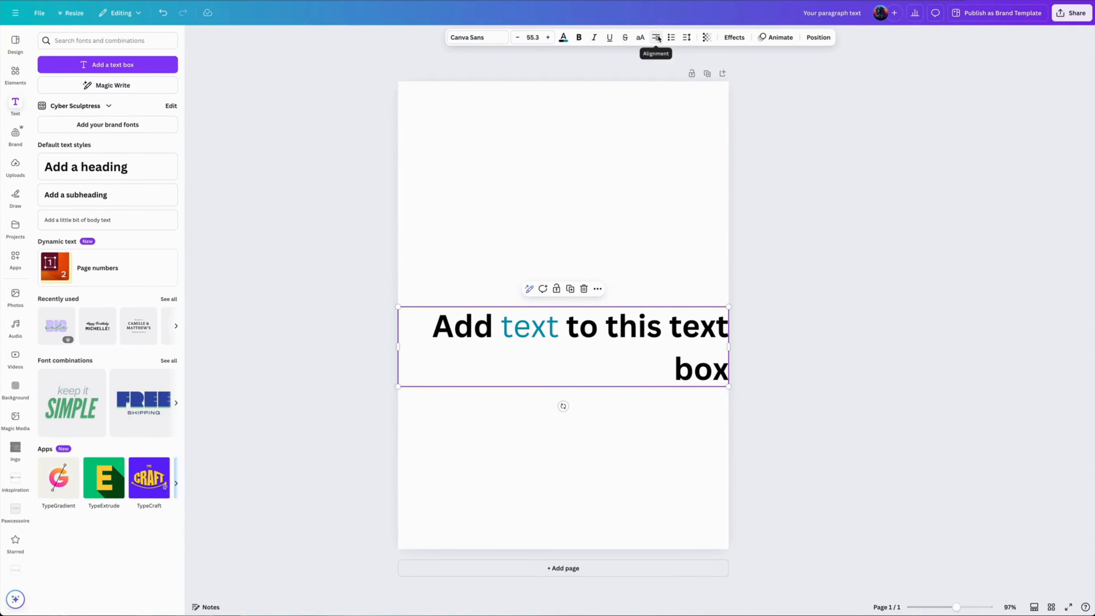
click(657, 38)
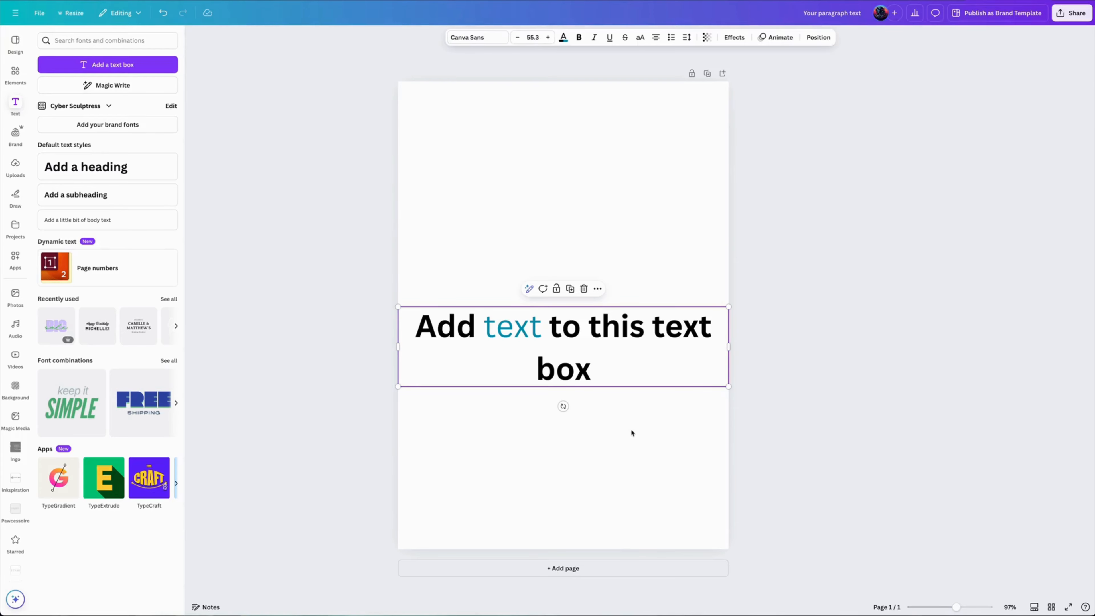
Apply the Neon effect to the heading text and recolour all of it pink from the default solid colours.
click(733, 37)
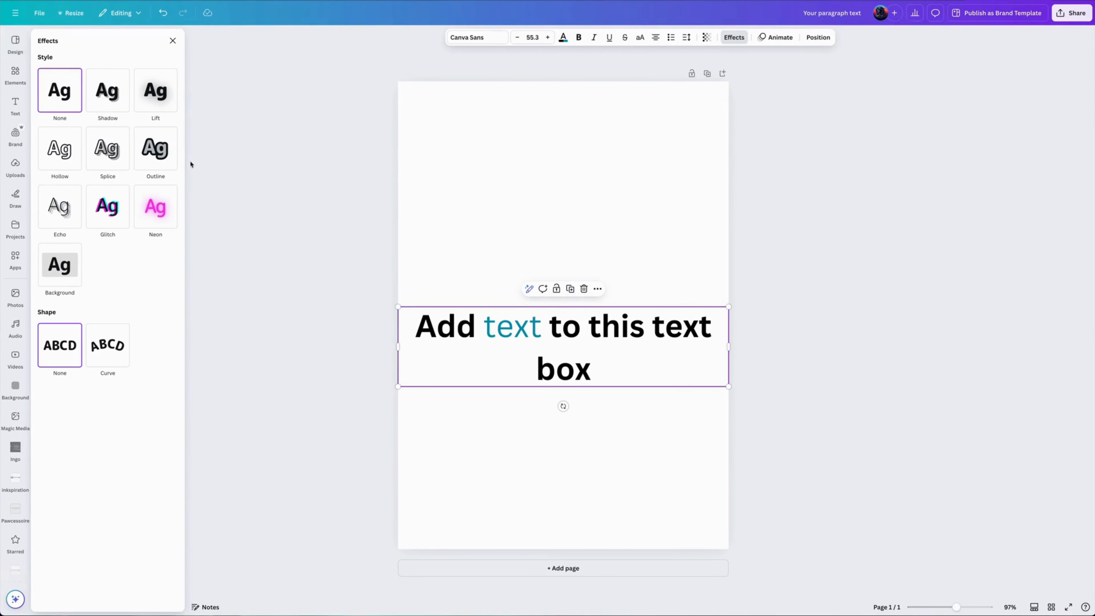
click(158, 212)
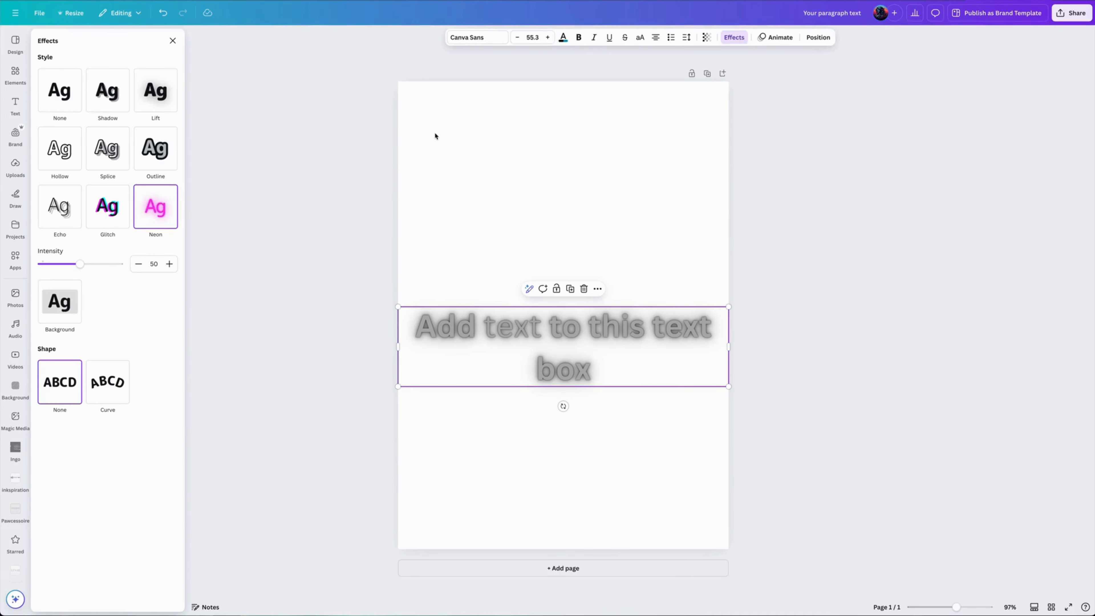
click(563, 39)
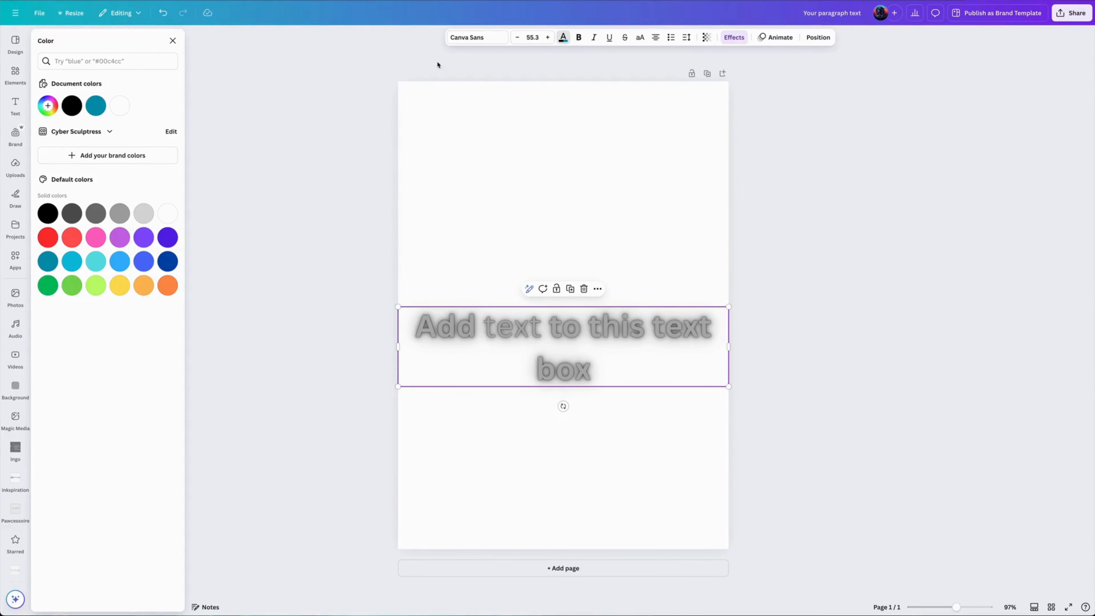
click(98, 242)
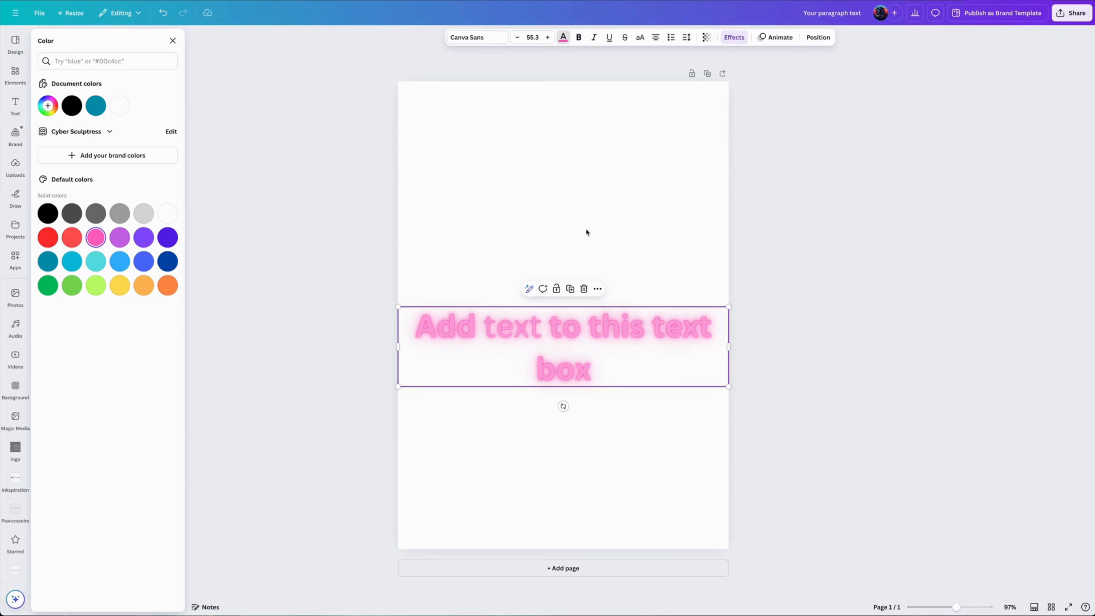
click(369, 112)
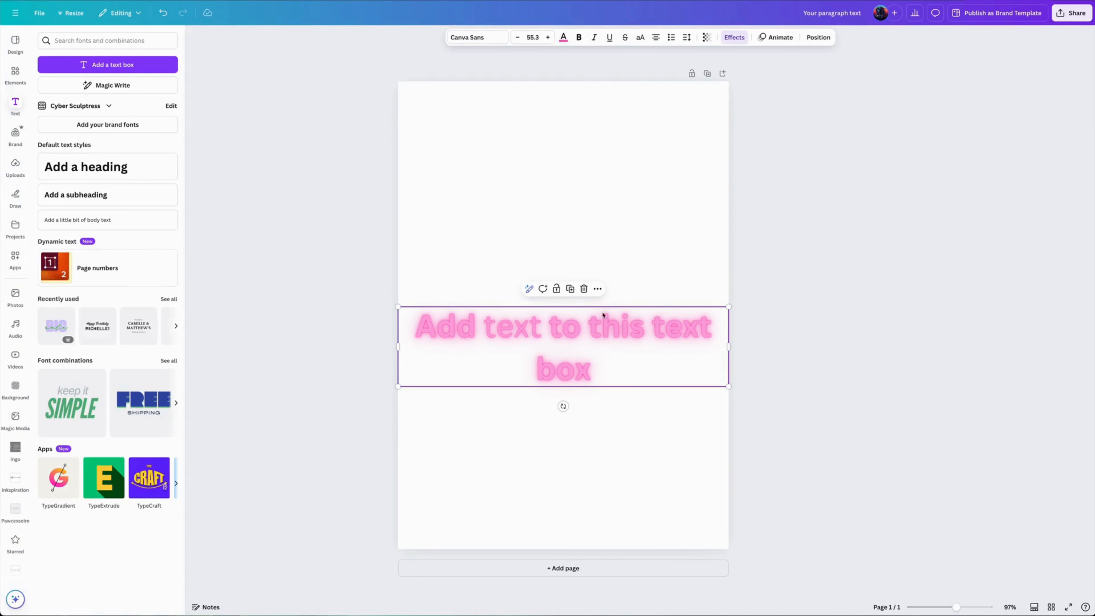
Raise the Neon effect's intensity on the heading text to 62.
click(734, 37)
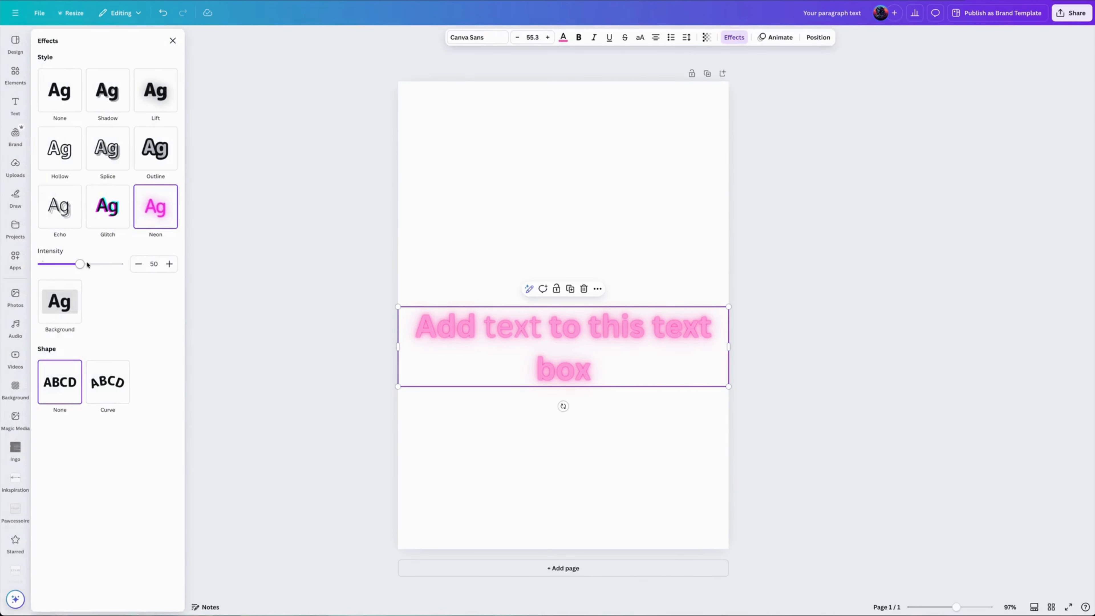
mouse_move(86, 264)
mouse_down()
mouse_move(117, 264)
mouse_move(68, 264)
mouse_move(90, 266)
mouse_up()
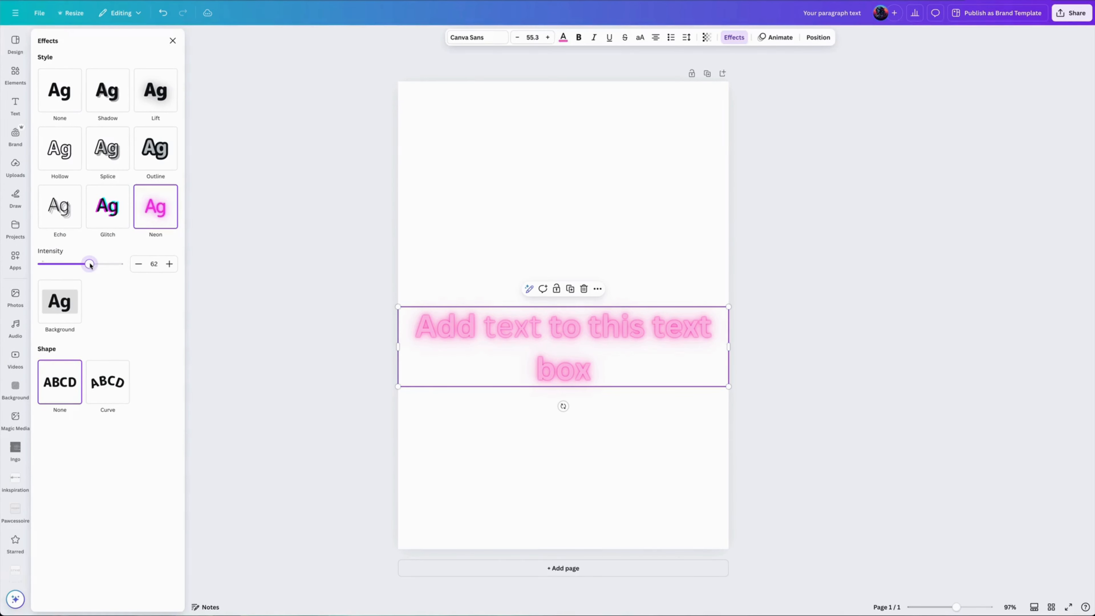
click(499, 263)
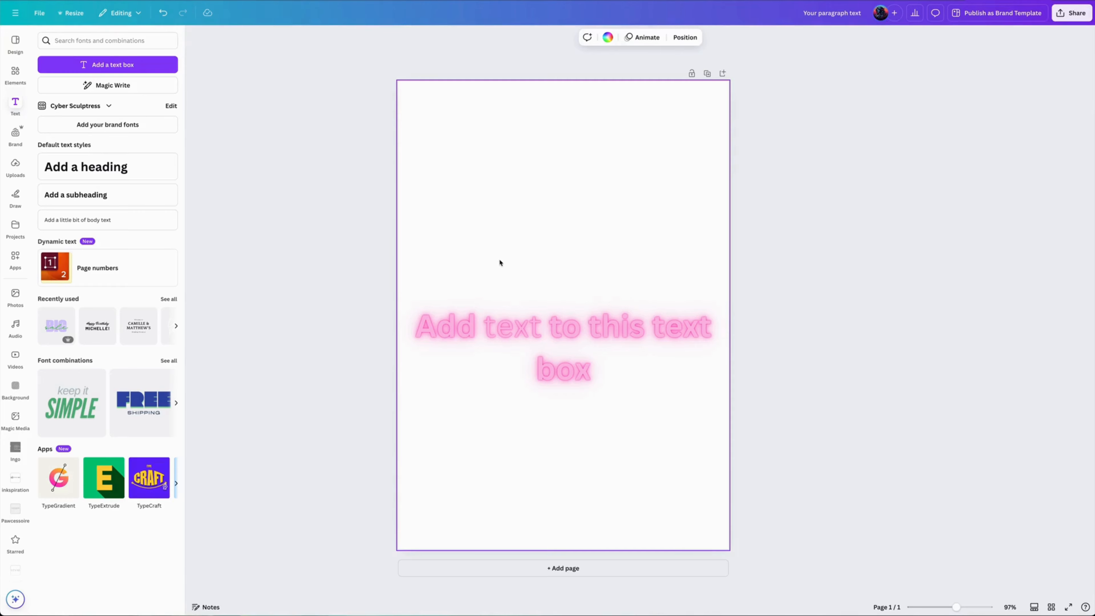
Set the heading text's letter spacing to 97 and its line spacing to 1.44.
click(563, 330)
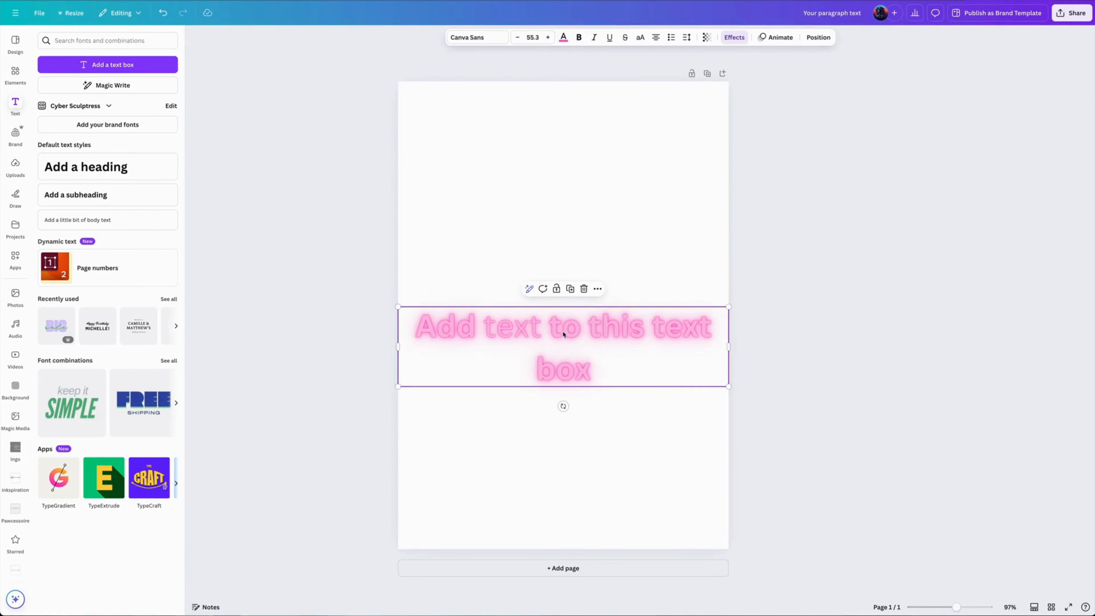
click(686, 38)
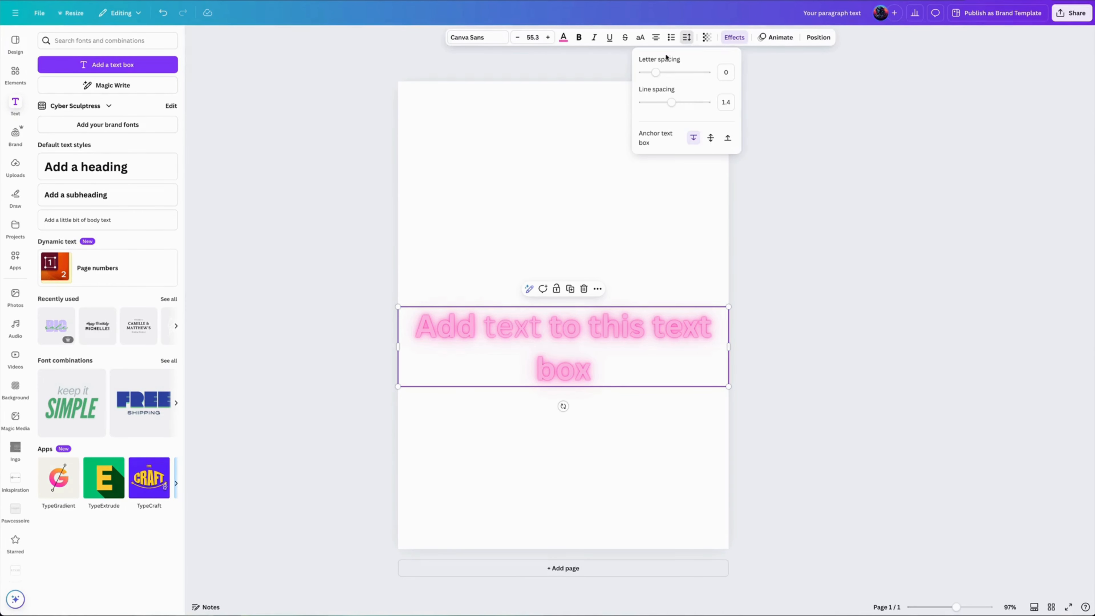
drag(671, 102, 663, 74)
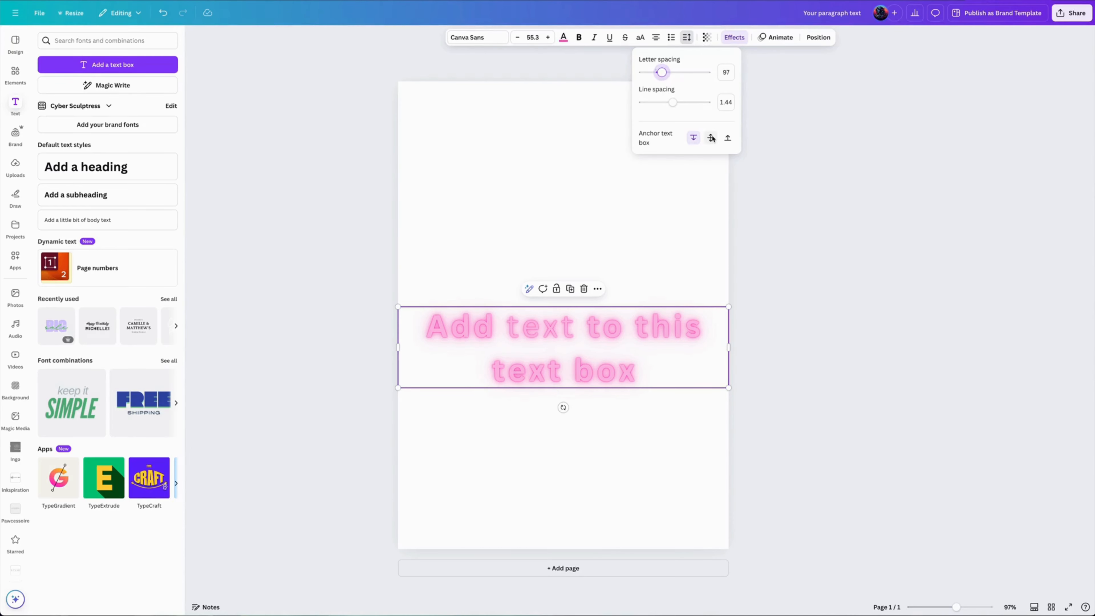
click(710, 211)
click(710, 211)
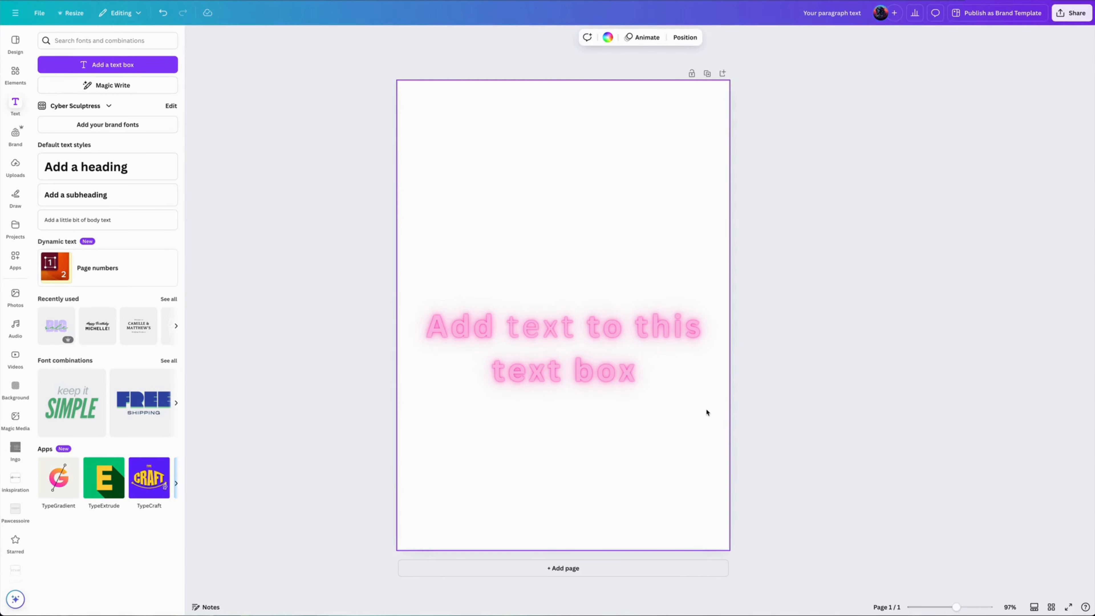
Scale the text box down to a font size of about 46.3, centre it on the page and deselect it.
click(615, 381)
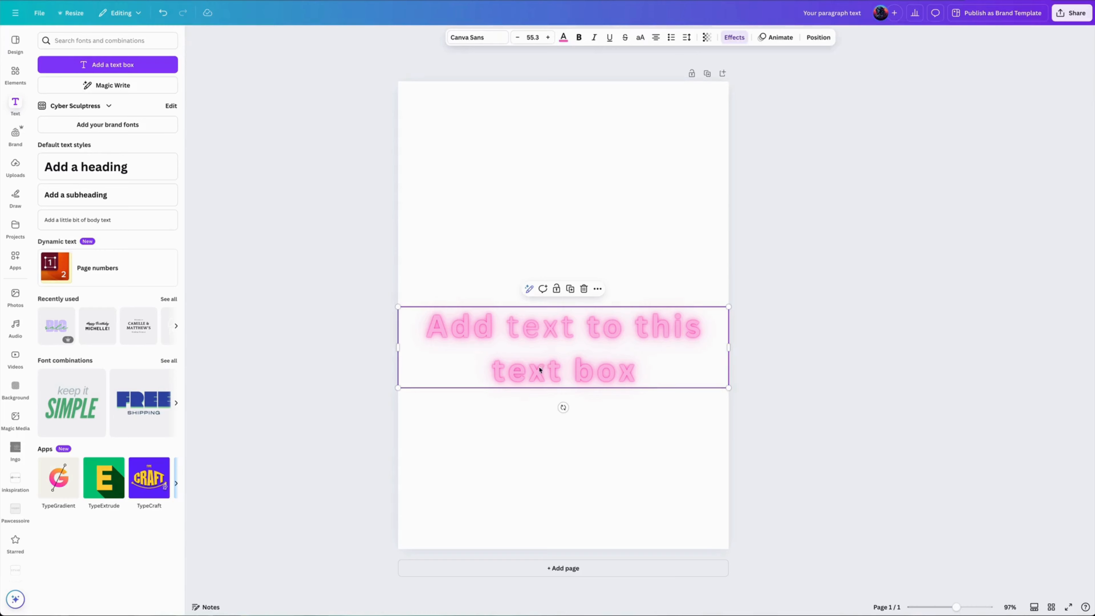
drag(397, 385, 451, 374)
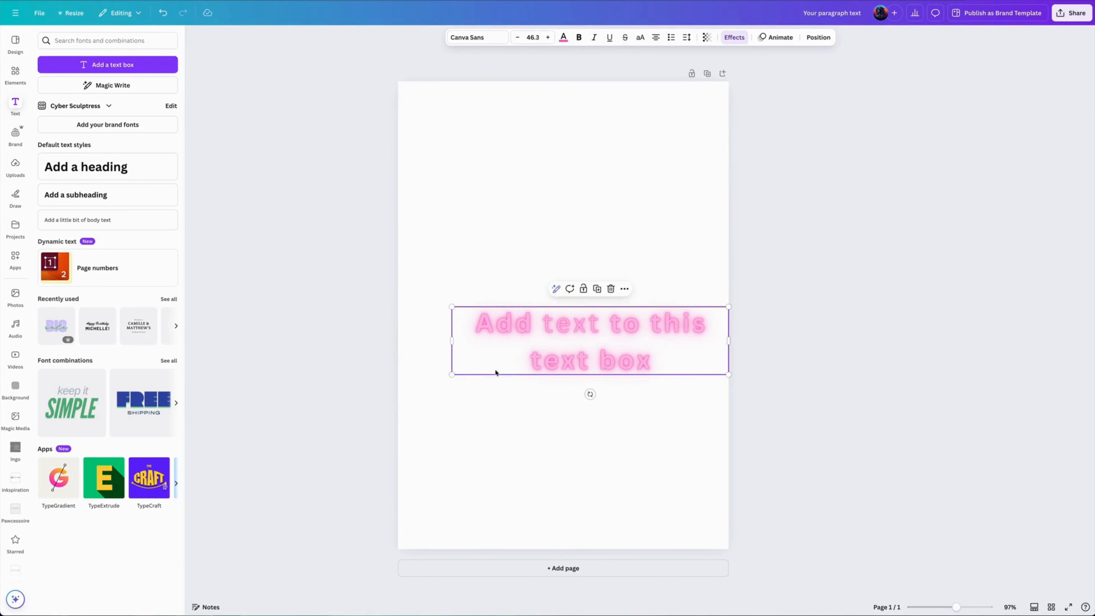
drag(591, 353, 578, 353)
mouse_move(570, 353)
mouse_down()
mouse_move(566, 323)
mouse_move(569, 332)
mouse_up()
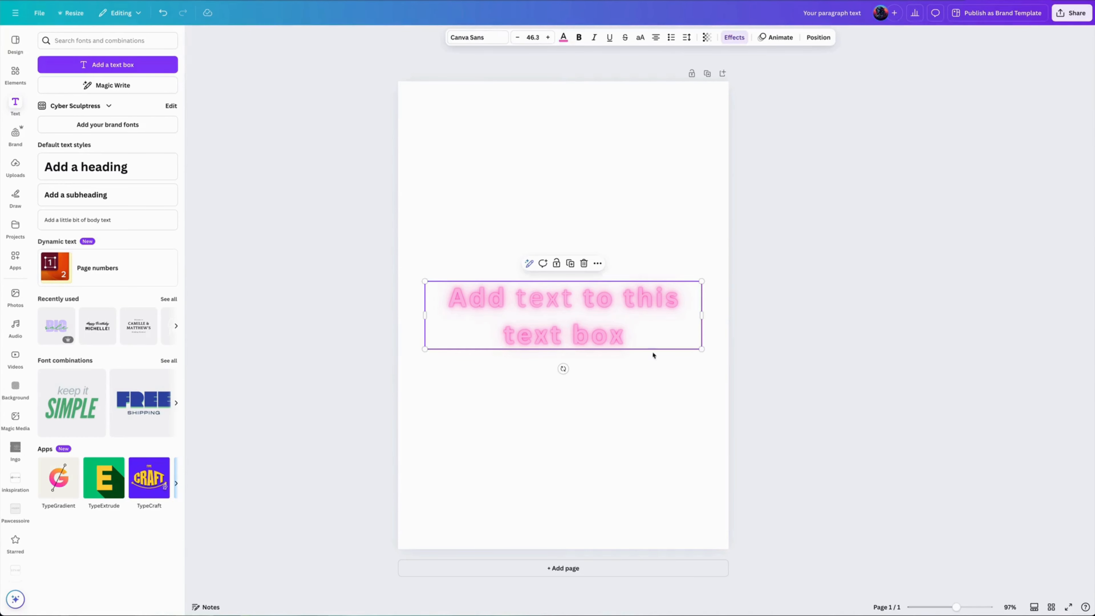
click(648, 370)
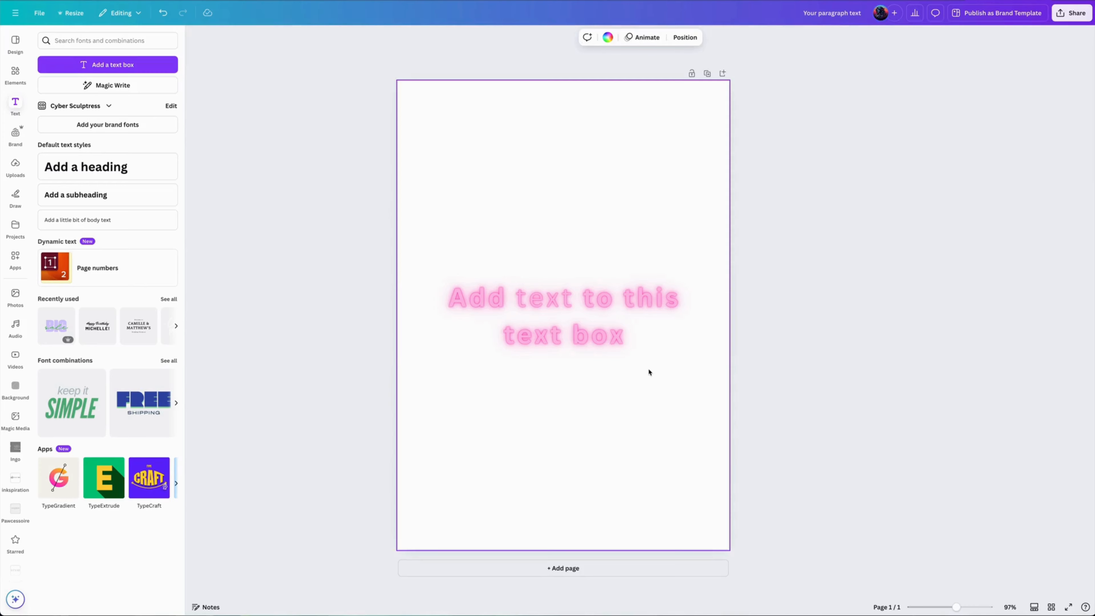
click(768, 345)
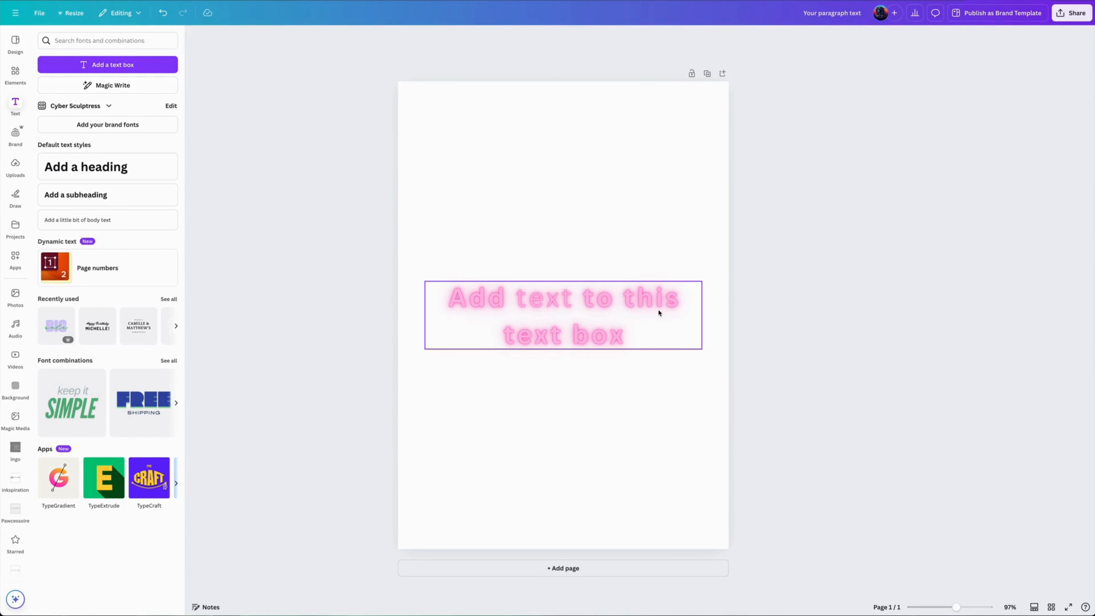